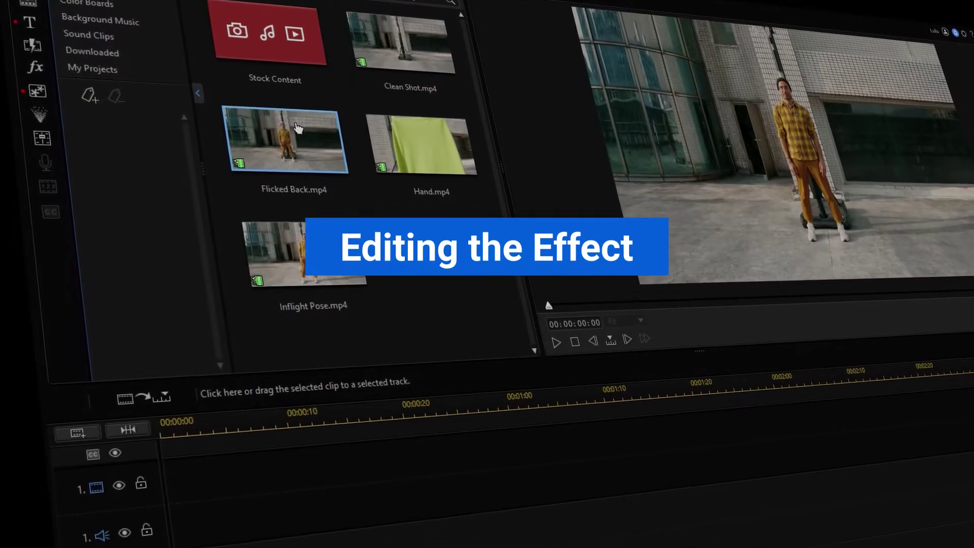
- Place Flicked Back on track 1, split it at 2:08 and 2:25, and delete the tail
{"action": "left_click_drag", "start_coordinate": [297, 128], "coordinate": [172, 456]}
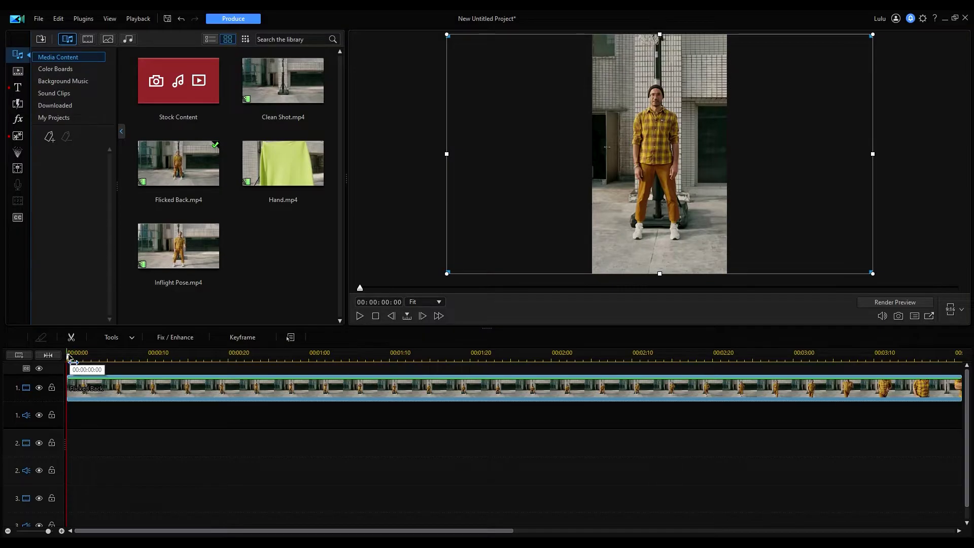
{"action": "left_click_drag", "start_coordinate": [69, 357], "coordinate": [641, 348]}
{"action": "left_click", "coordinate": [642, 372]}
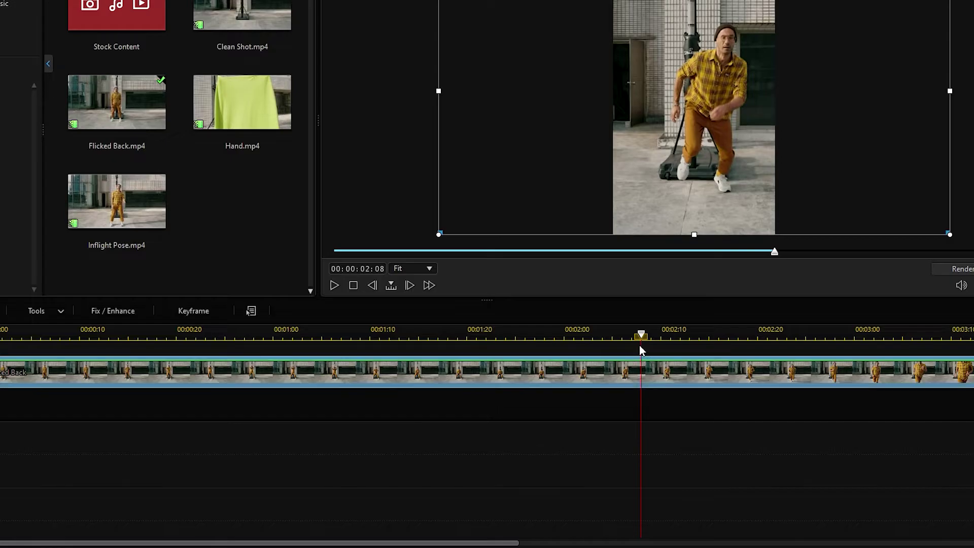
{"action": "key", "text": "ctrl+t"}
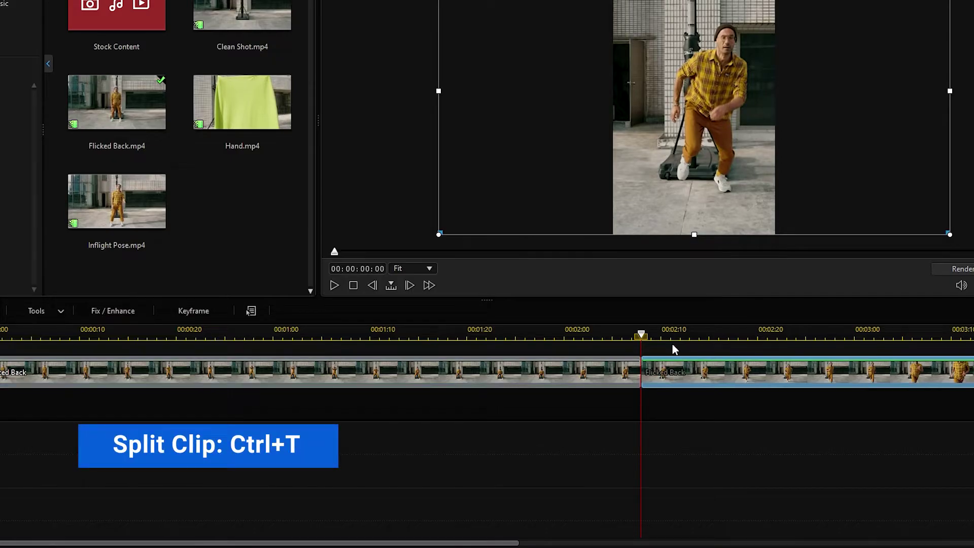
{"action": "mouse_move", "coordinate": [641, 338]}
{"action": "left_mouse_down"}
{"action": "mouse_move", "coordinate": [737, 344]}
{"action": "mouse_move", "coordinate": [700, 338]}
{"action": "left_mouse_up"}
{"action": "left_click", "coordinate": [700, 372]}
{"action": "key", "text": "ctrl+t"}
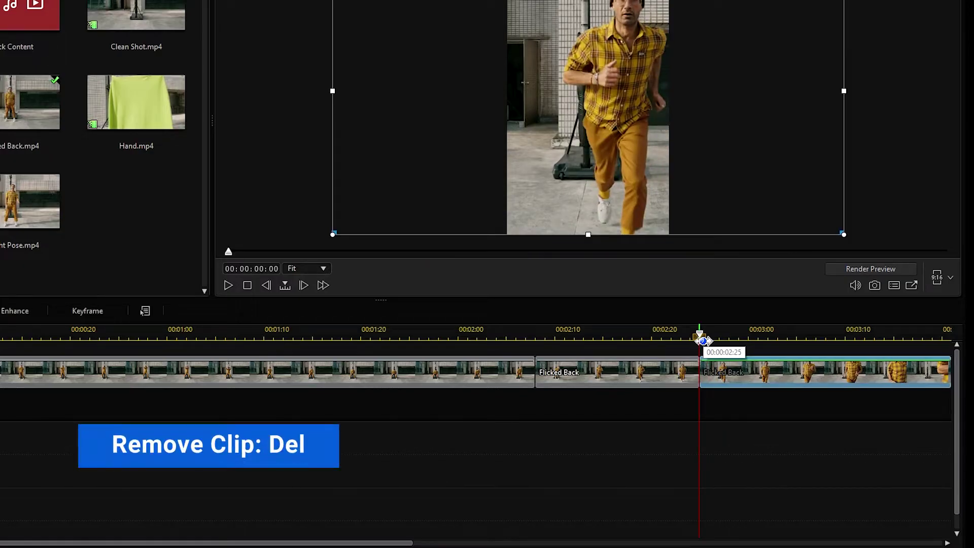
{"action": "key", "text": "Delete"}
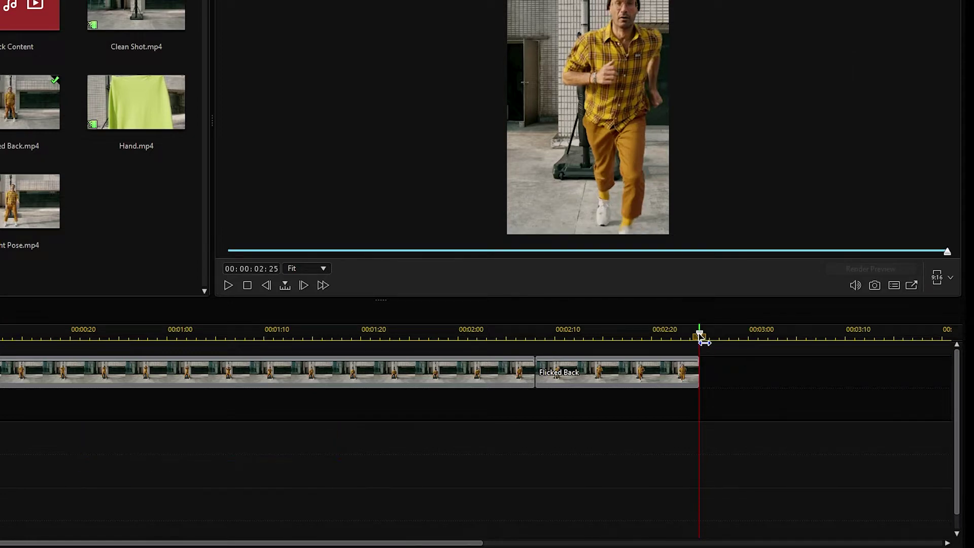
- Split Flicked Back at 0:20 and delete the opening 20-frame piece
{"action": "left_click_drag", "start_coordinate": [538, 348], "coordinate": [700, 347]}
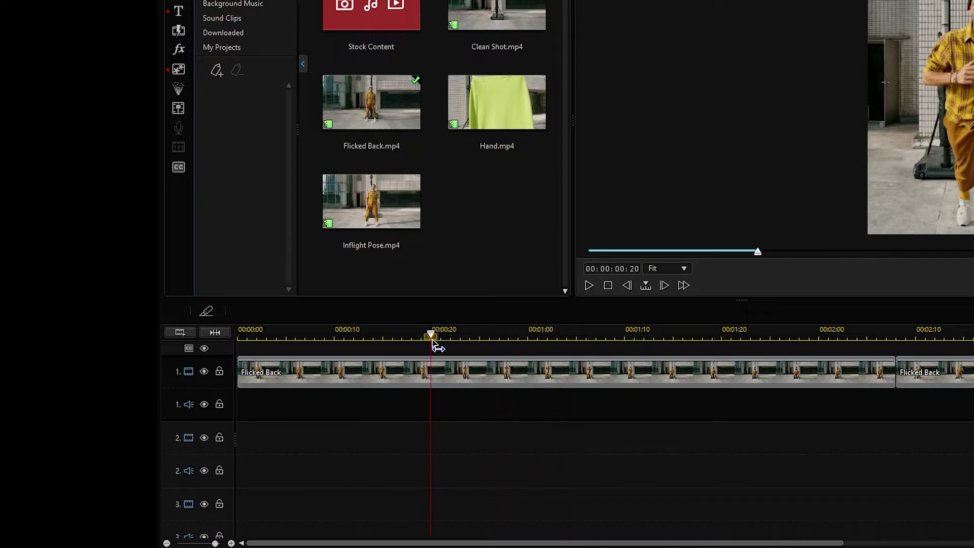
{"action": "key", "text": "ctrl+t"}
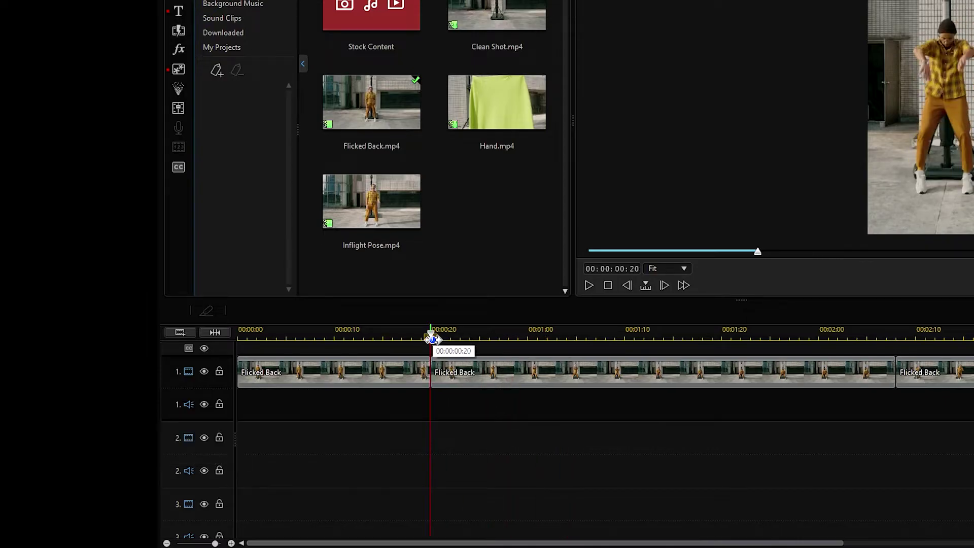
{"action": "left_click", "coordinate": [414, 373]}
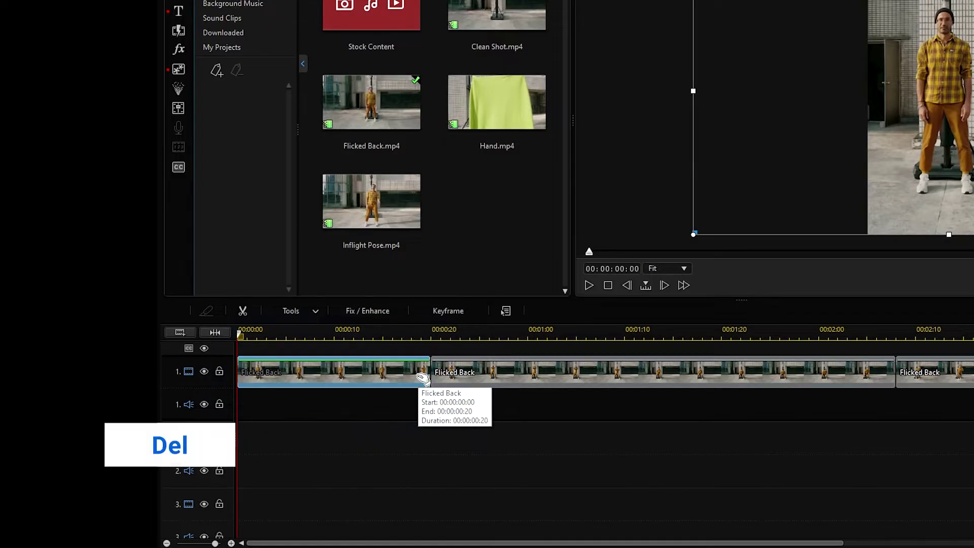
{"action": "key", "text": "Delete"}
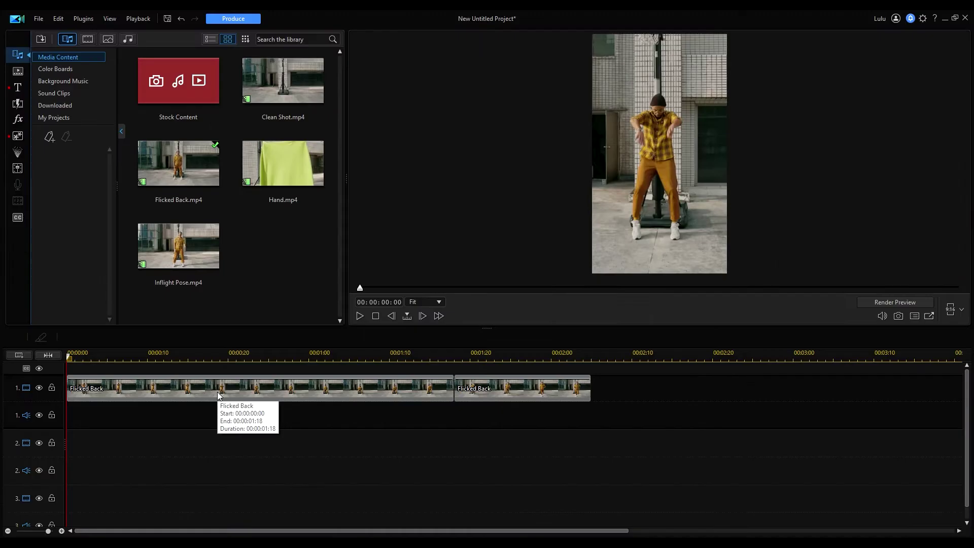
- Move the long first Flicked Back piece after the short one and close the gap
{"action": "left_click_drag", "start_coordinate": [220, 396], "coordinate": [728, 402]}
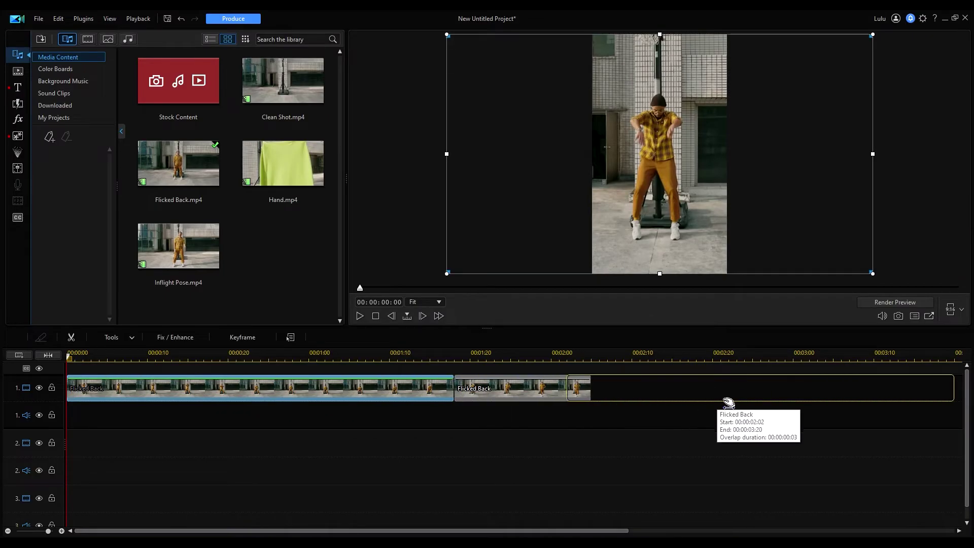
{"action": "left_click_drag", "start_coordinate": [855, 410], "coordinate": [832, 412]}
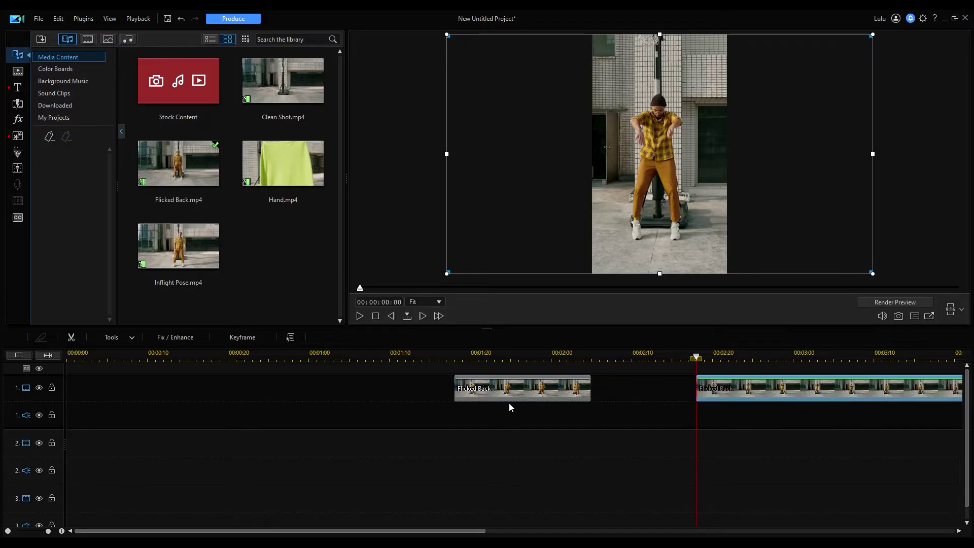
{"action": "left_click", "coordinate": [420, 397]}
{"action": "key", "text": "Delete"}
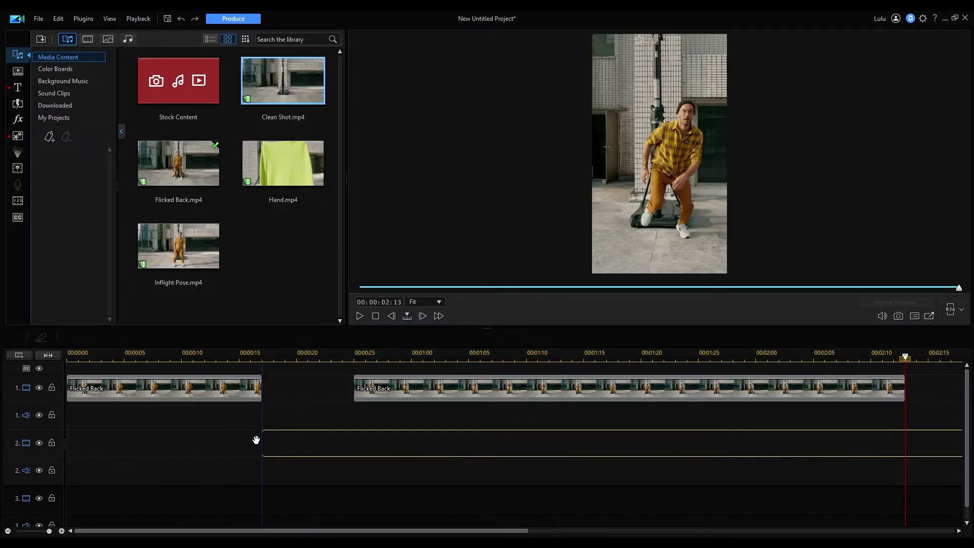
- Add Clean Shot to track 2 and Hand to track 3, then move trimmed Clean Shot into the track 1 gap
{"action": "left_click_drag", "start_coordinate": [295, 98], "coordinate": [269, 460]}
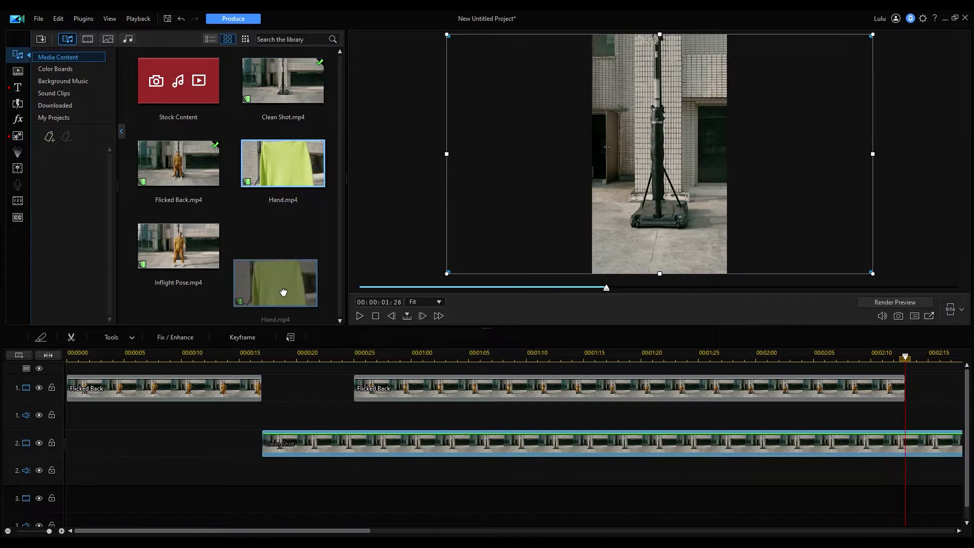
{"action": "left_click_drag", "start_coordinate": [283, 293], "coordinate": [270, 499]}
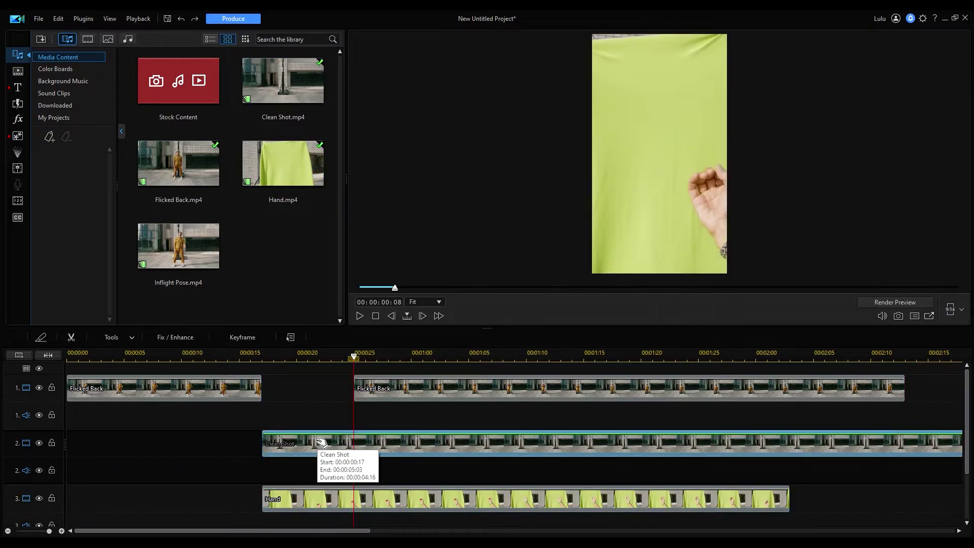
{"action": "key", "text": "ctrl+t"}
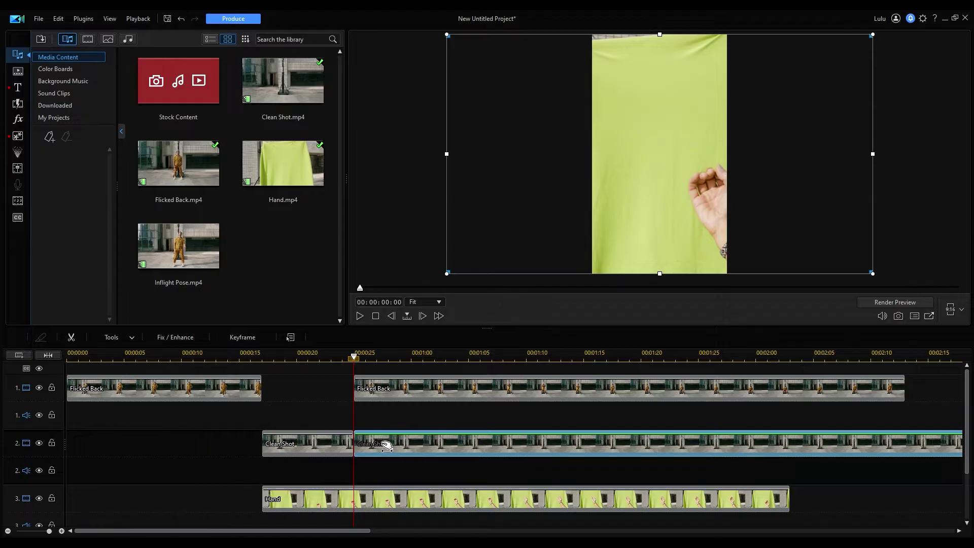
{"action": "key", "text": "Delete"}
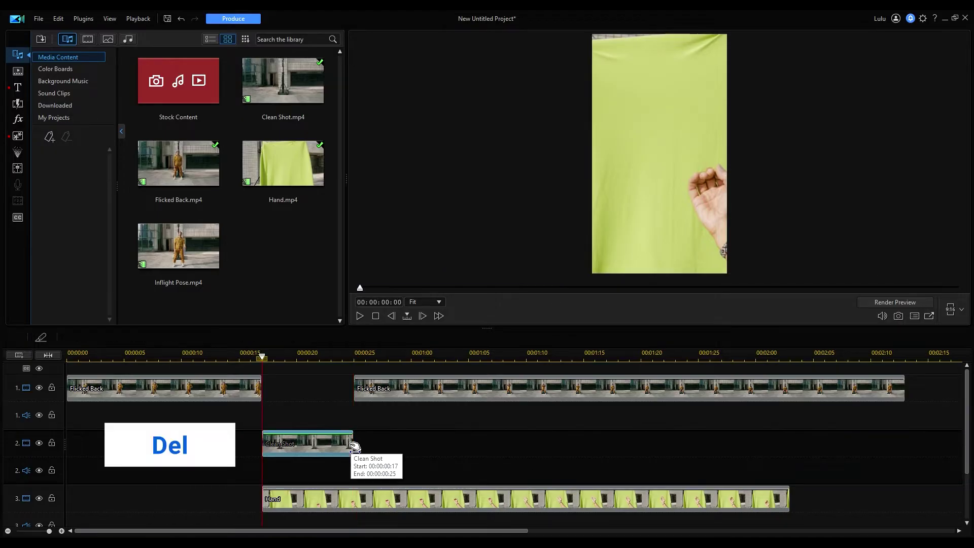
{"action": "left_click_drag", "start_coordinate": [308, 443], "coordinate": [352, 408]}
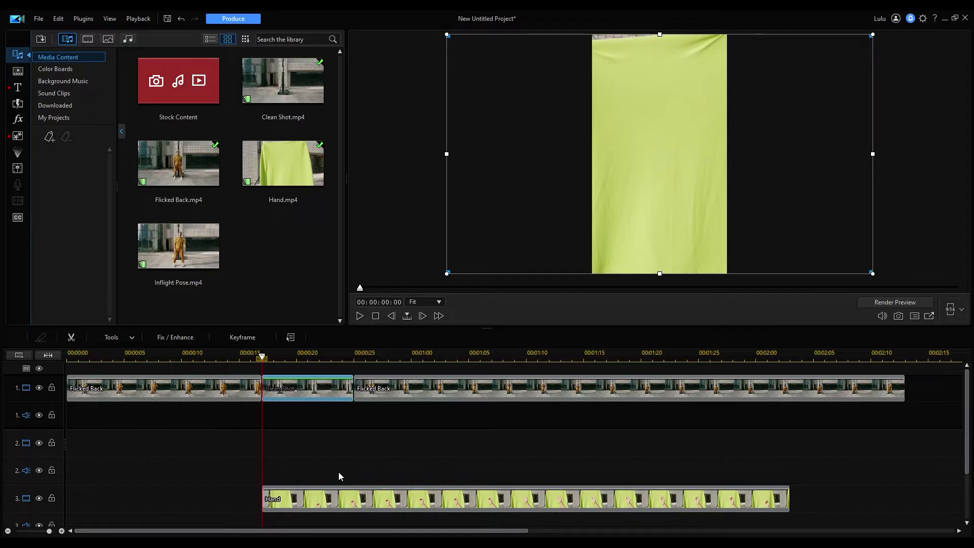
{"action": "left_click", "coordinate": [335, 500]}
- Chroma-key the Hand clip's green backdrop using the PiP Designer eyedropper
{"action": "left_click", "coordinate": [159, 275]}
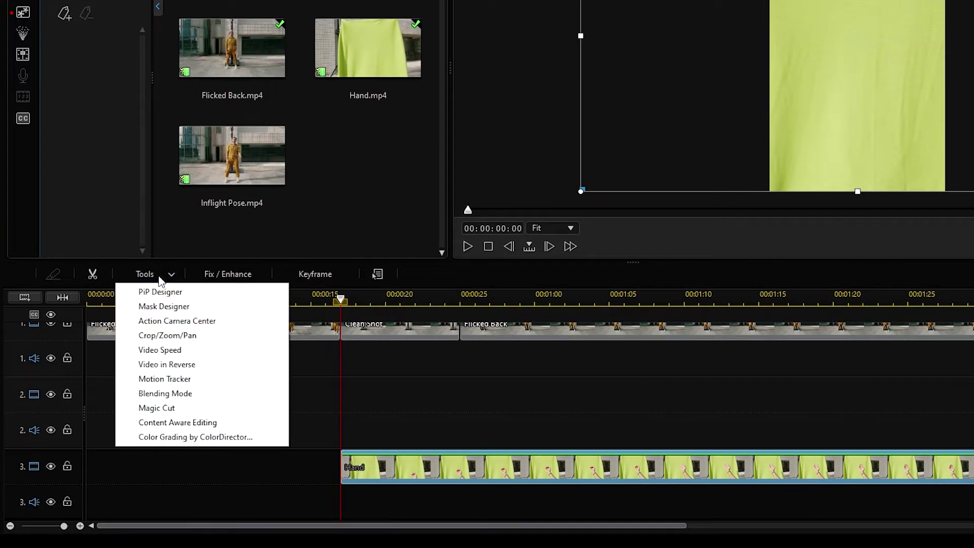
{"action": "left_click", "coordinate": [159, 293]}
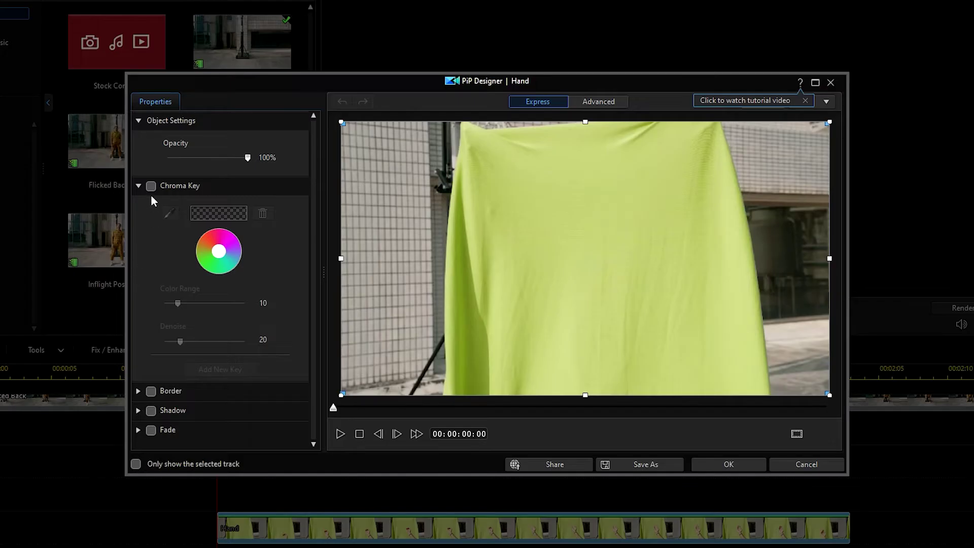
{"action": "left_click", "coordinate": [169, 214]}
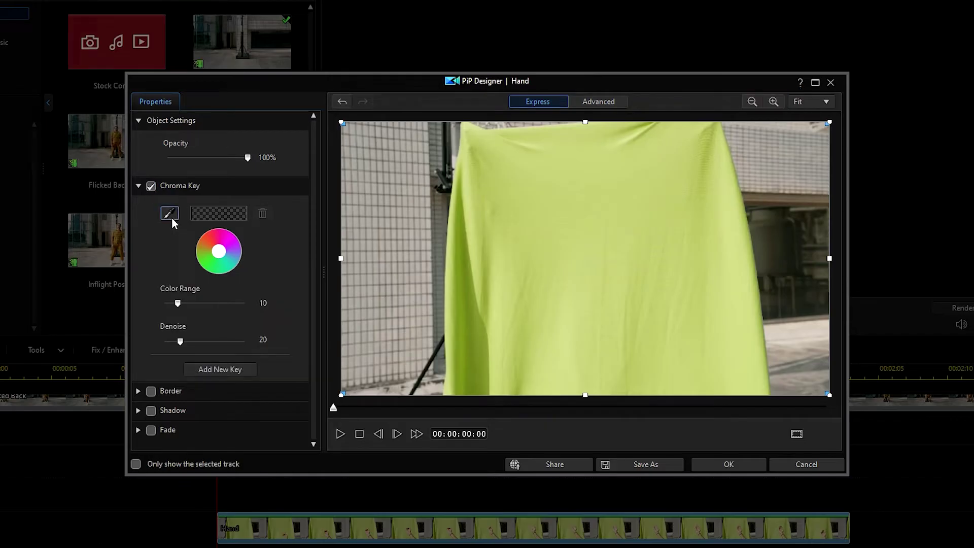
{"action": "left_click", "coordinate": [485, 252]}
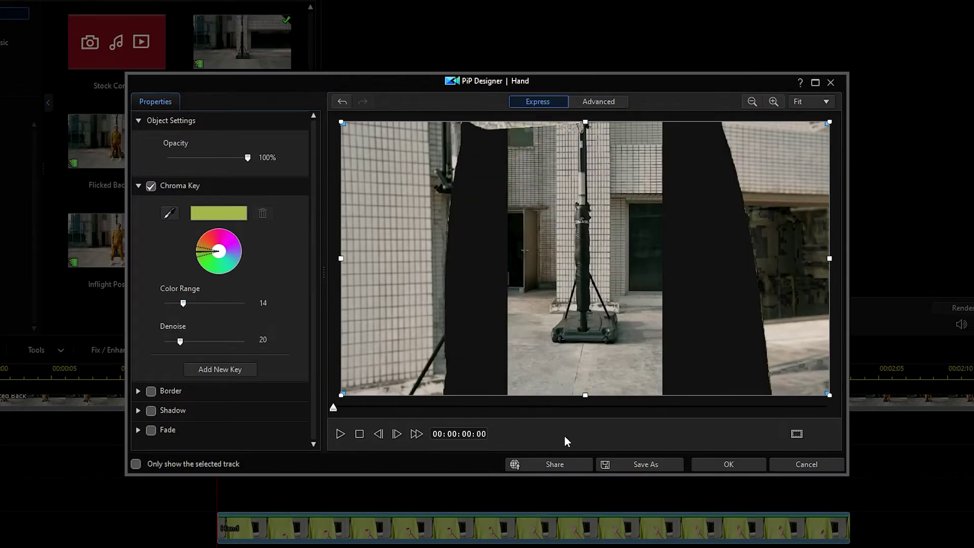
{"action": "left_click", "coordinate": [707, 468]}
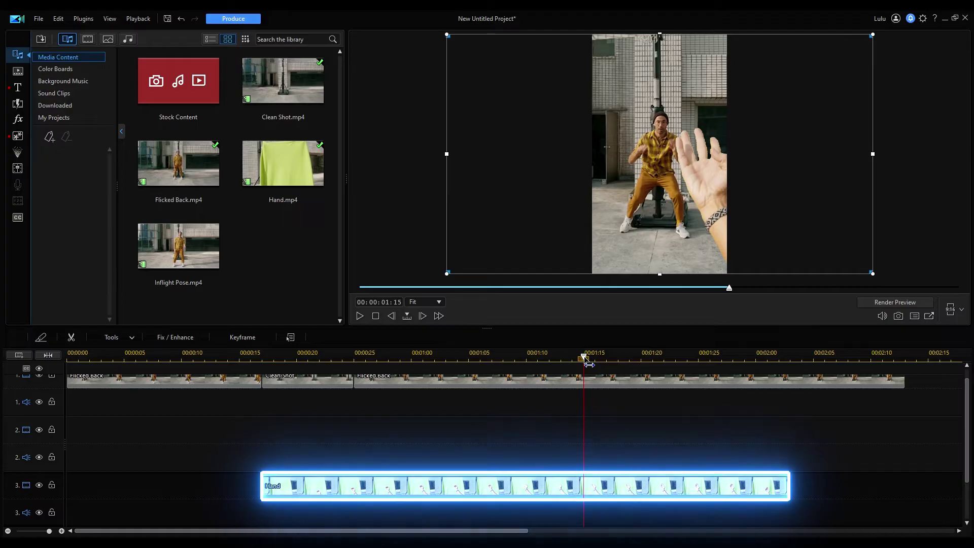
- Move the Hand clip to start at zero and shift the hand slightly left
{"action": "left_click_drag", "start_coordinate": [588, 363], "coordinate": [457, 364]}
{"action": "left_click", "coordinate": [457, 364]}
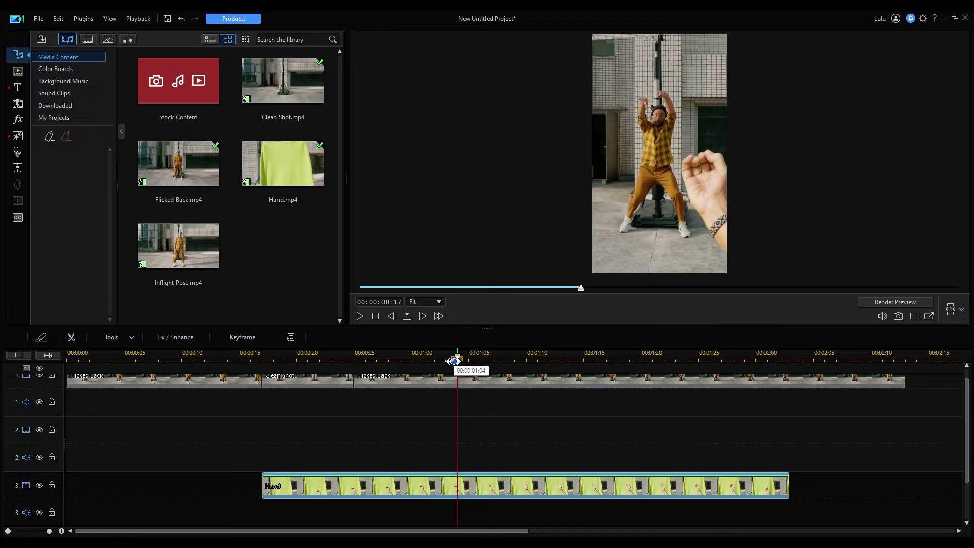
{"action": "mouse_move", "coordinate": [479, 489]}
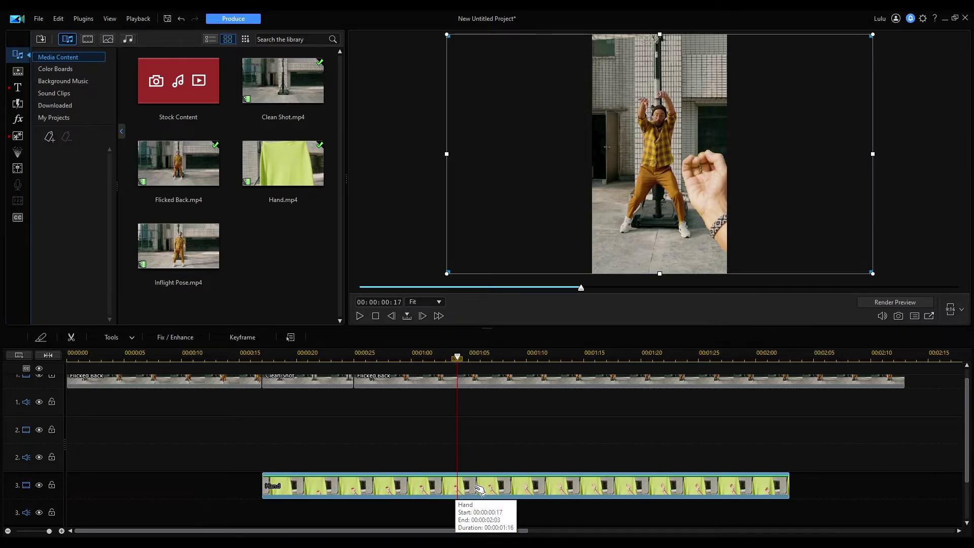
{"action": "left_click_drag", "start_coordinate": [267, 487], "coordinate": [71, 487]}
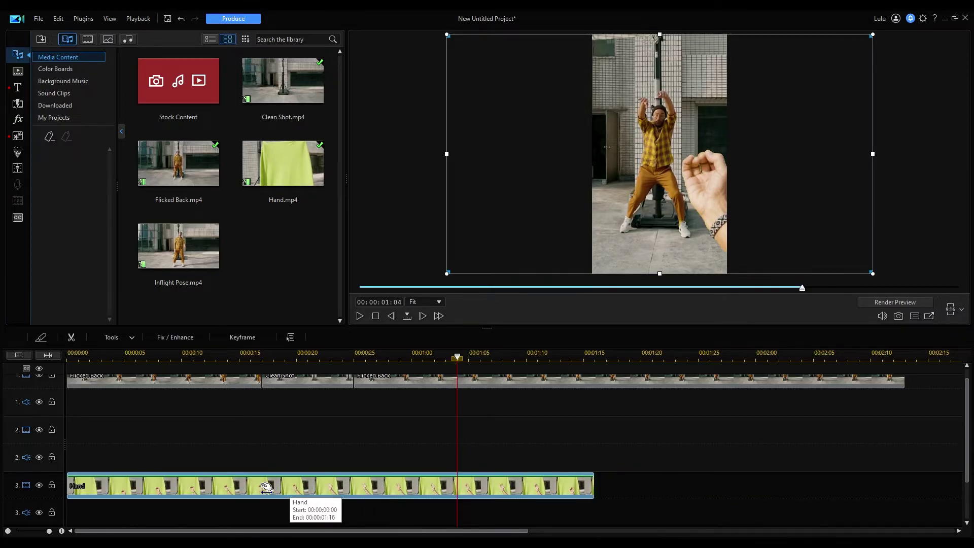
{"action": "left_click_drag", "start_coordinate": [265, 358], "coordinate": [284, 353]}
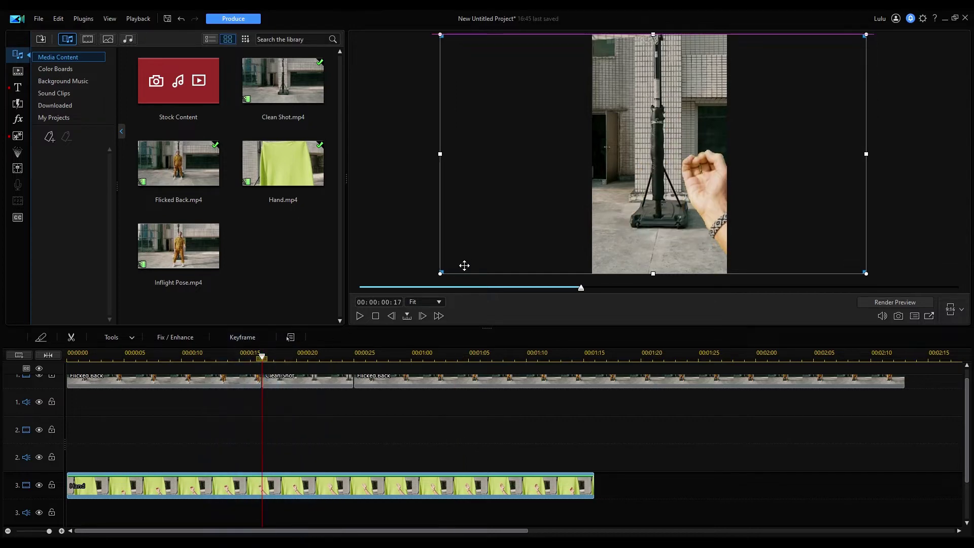
{"action": "left_click_drag", "start_coordinate": [465, 265], "coordinate": [453, 263]}
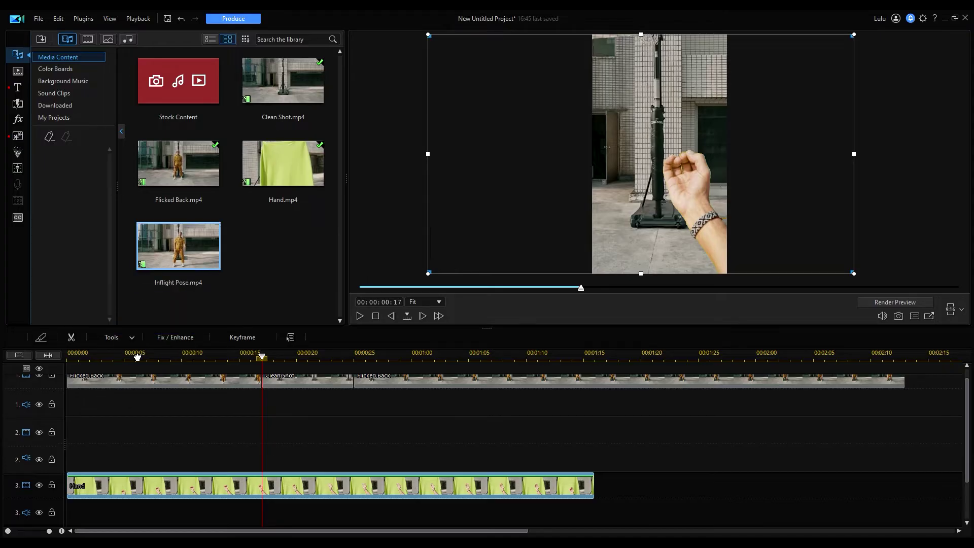
- Add Inflight Pose to track 2 and save a SnapShot.jpg still to the library
{"action": "left_click_drag", "start_coordinate": [139, 354], "coordinate": [91, 442]}
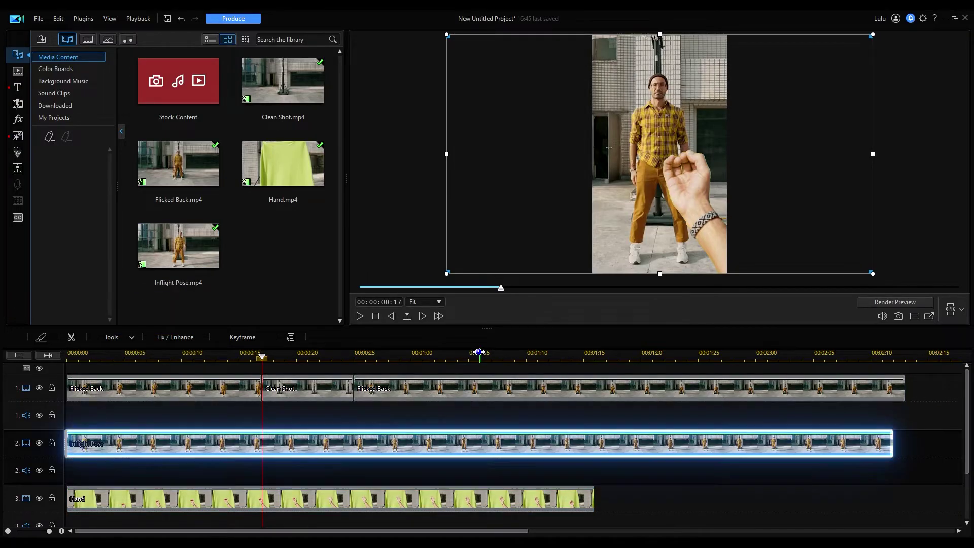
{"action": "left_click", "coordinate": [480, 352]}
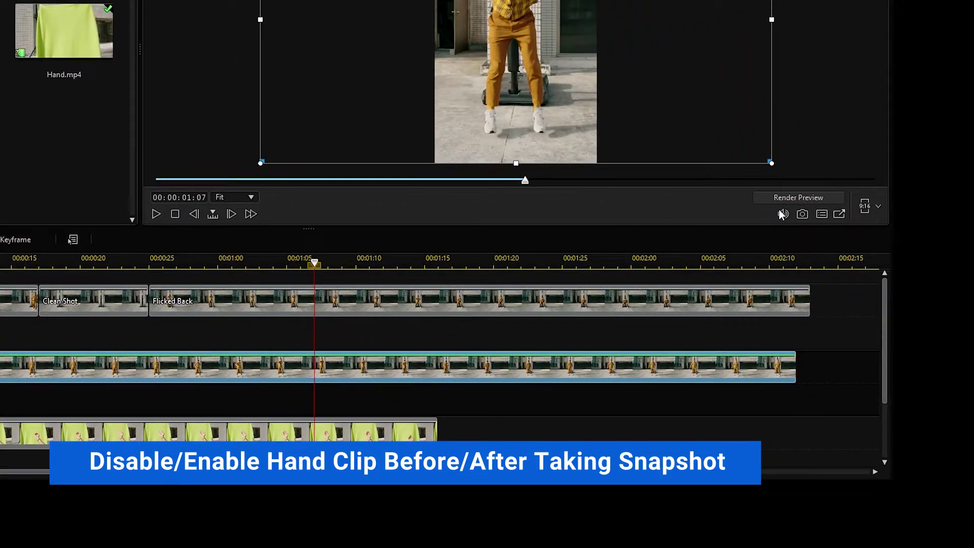
{"action": "left_click", "coordinate": [801, 215]}
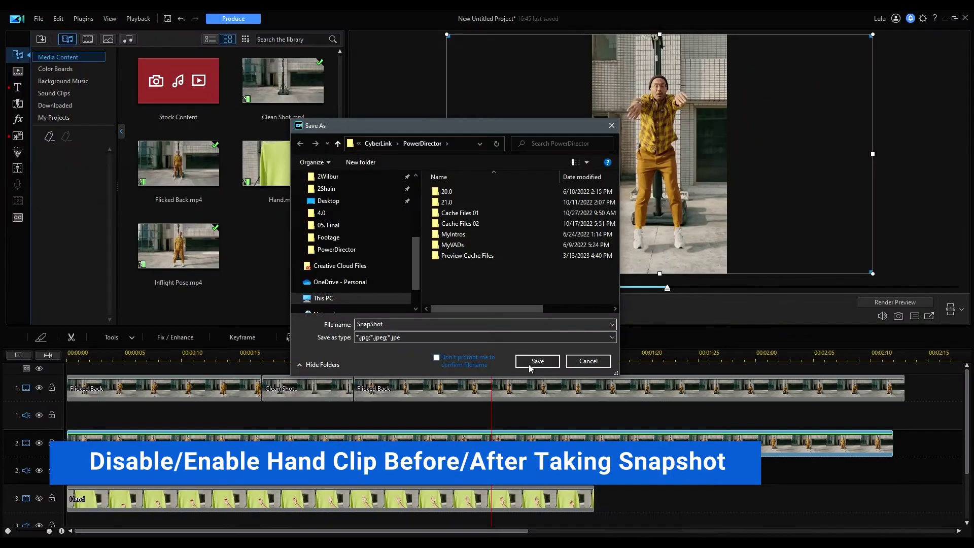
{"action": "left_click", "coordinate": [537, 361]}
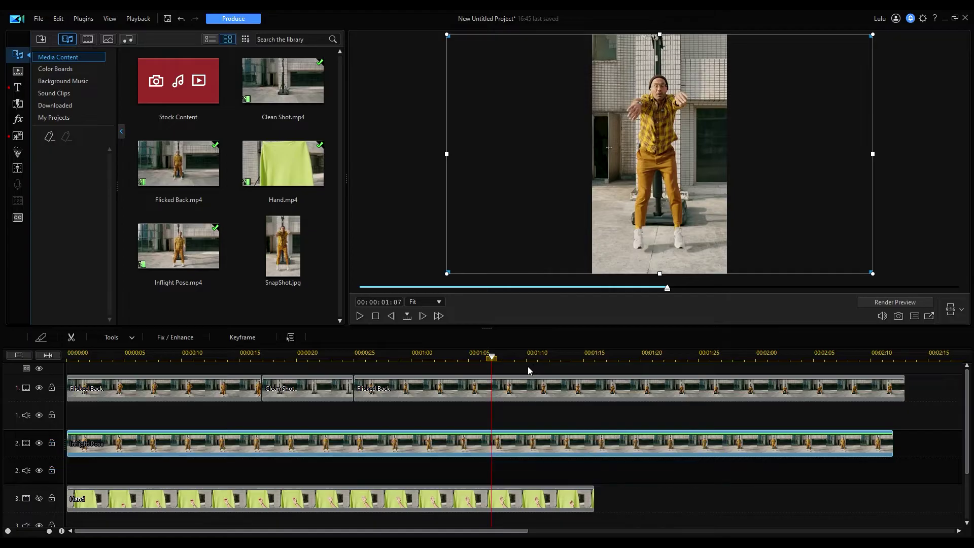
- Unhide the Hand track and overwrite track 2's Inflight Pose clips with SnapShot.jpg
{"action": "left_click", "coordinate": [40, 501]}
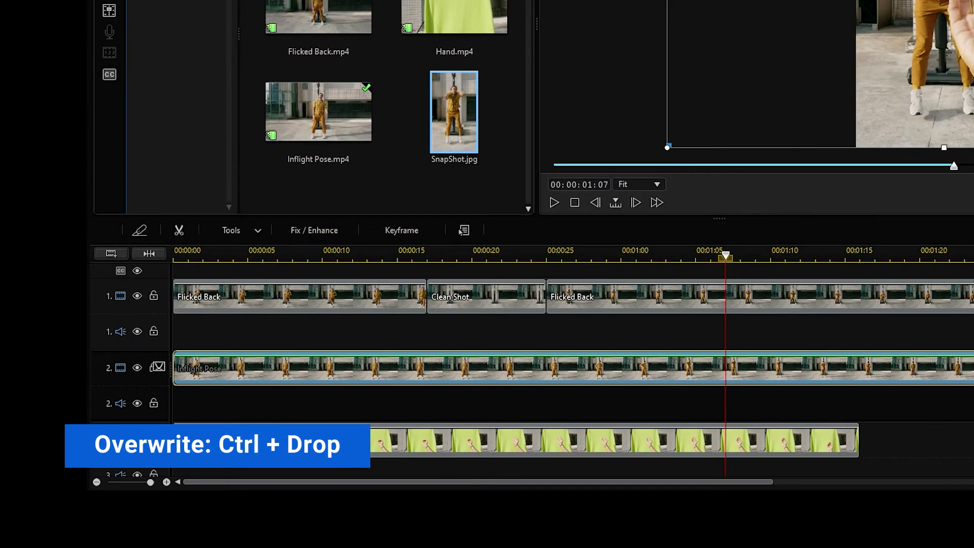
{"action": "left_click_drag", "start_coordinate": [283, 244], "coordinate": [72, 443]}
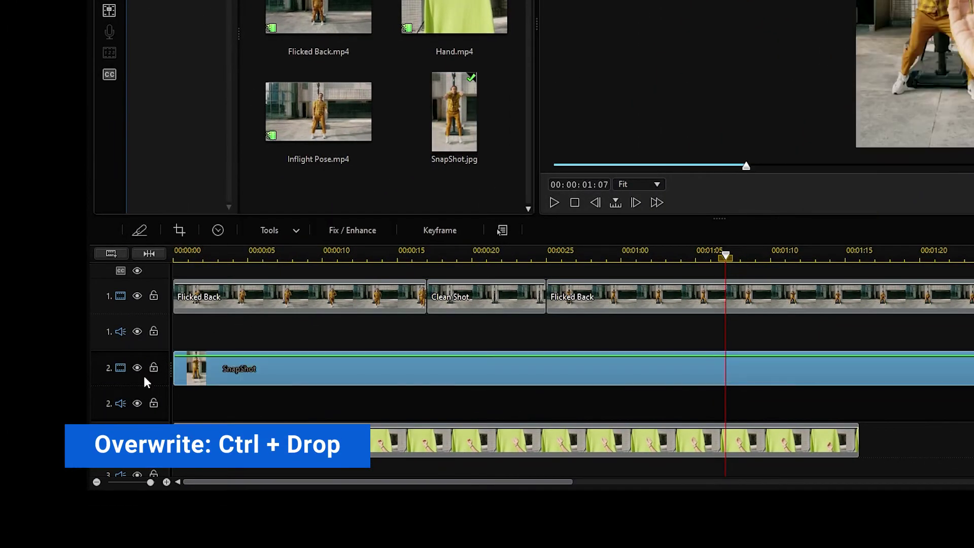
{"action": "left_click", "coordinate": [273, 231]}
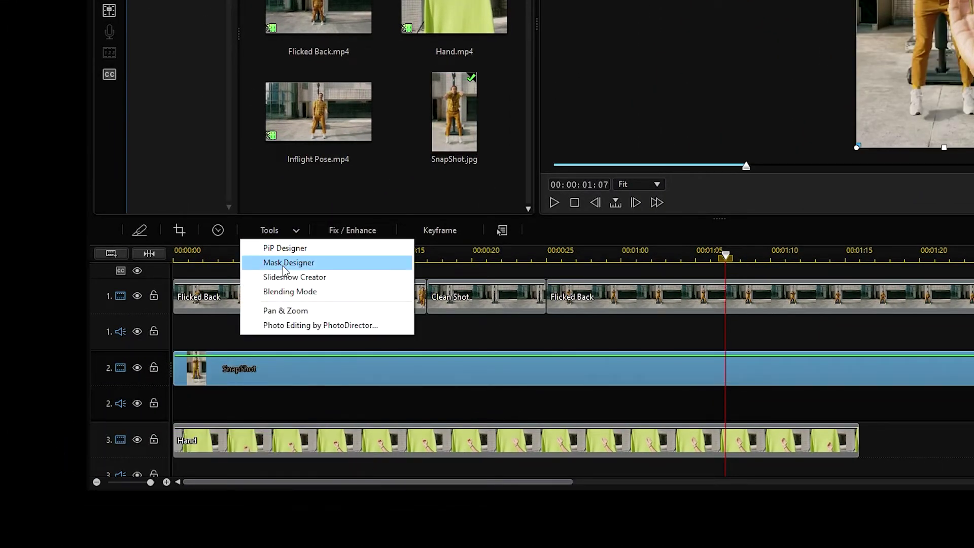
- Give SnapShot a brush mask with automatic person selection in Mask Designer
{"action": "left_click", "coordinate": [287, 262]}
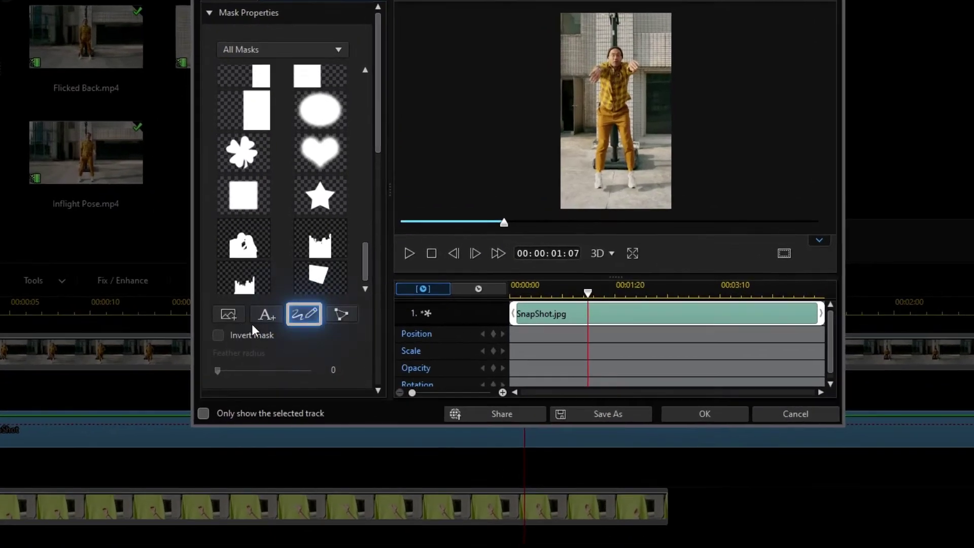
{"action": "left_click", "coordinate": [304, 380]}
{"action": "left_click", "coordinate": [299, 318]}
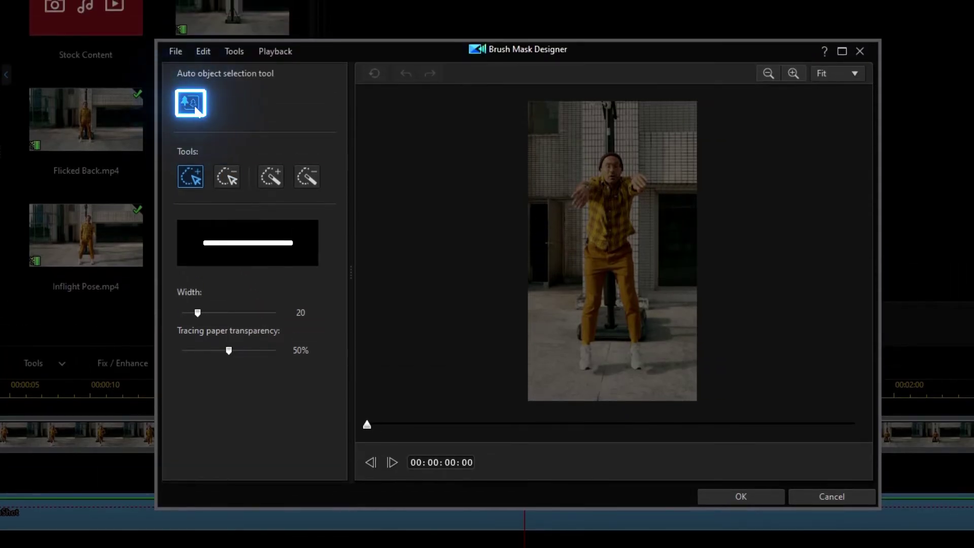
{"action": "left_click", "coordinate": [191, 104]}
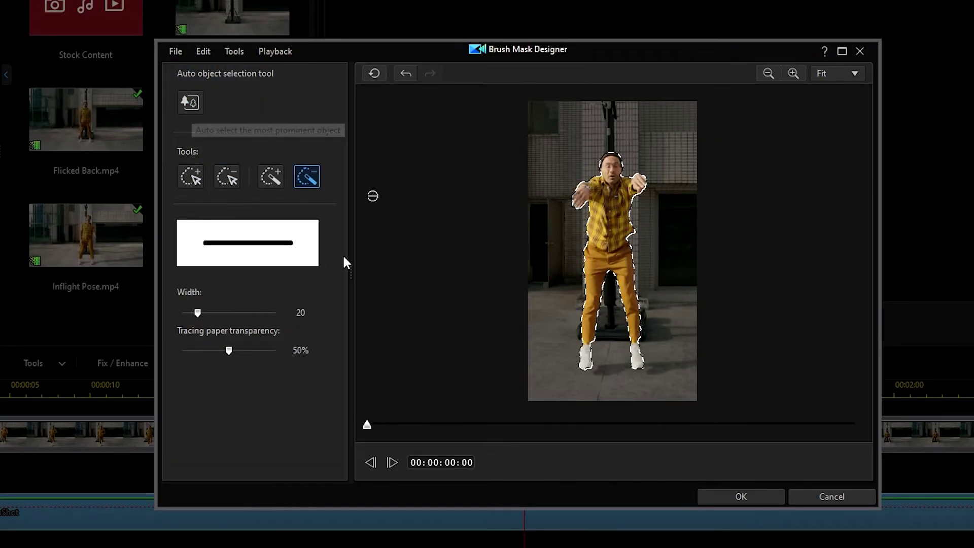
{"action": "left_click", "coordinate": [740, 497]}
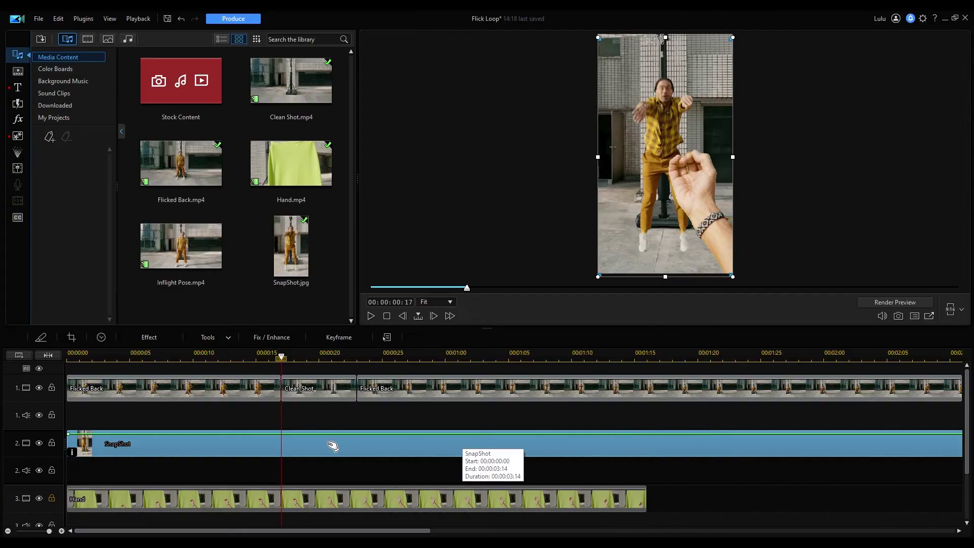
- Split SnapShot at the playhead and delete the piece before it
{"action": "left_click", "coordinate": [268, 450]}
{"action": "key", "text": "ctrl+t"}
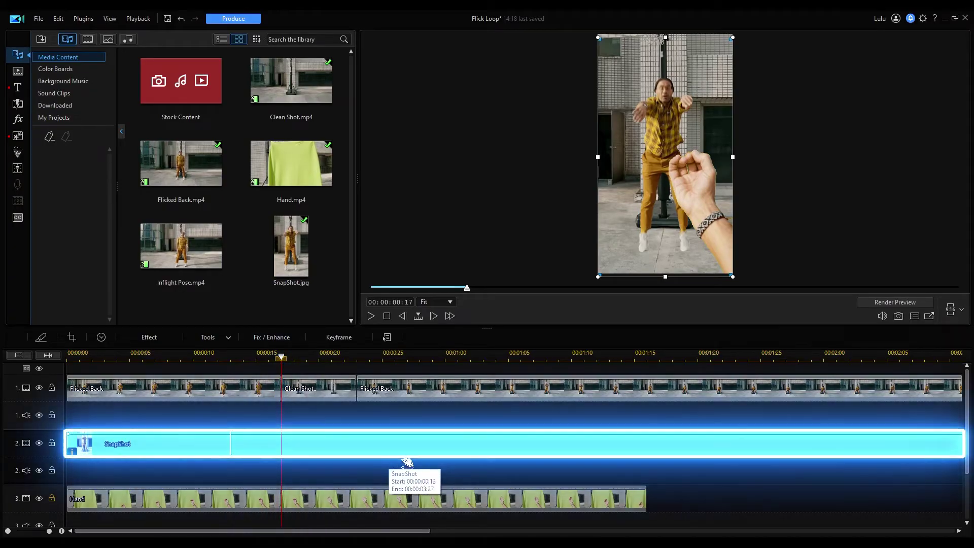
{"action": "key", "text": "Delete"}
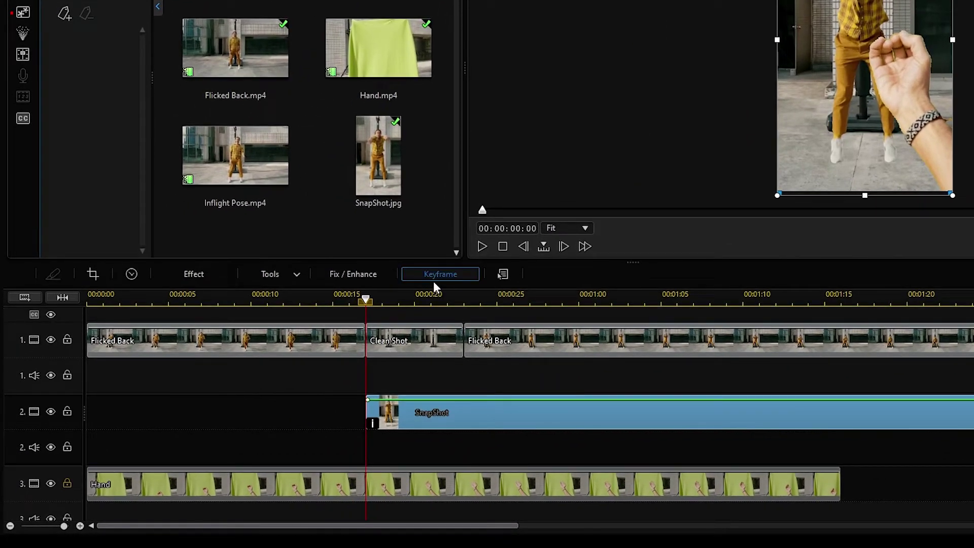
{"action": "left_click", "coordinate": [441, 275]}
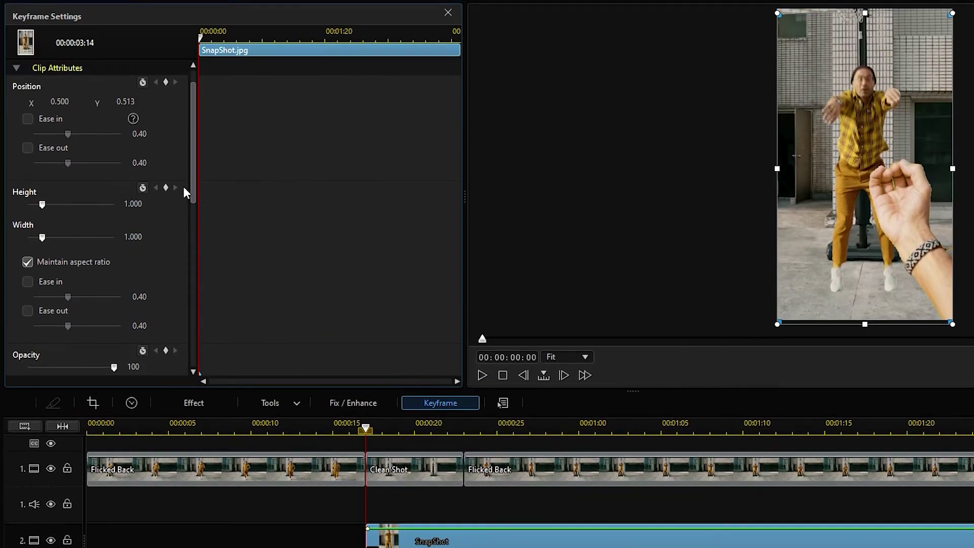
- Keyframe SnapShot's position and size to shrink slightly six frames in, then split there
{"action": "left_click", "coordinate": [165, 83]}
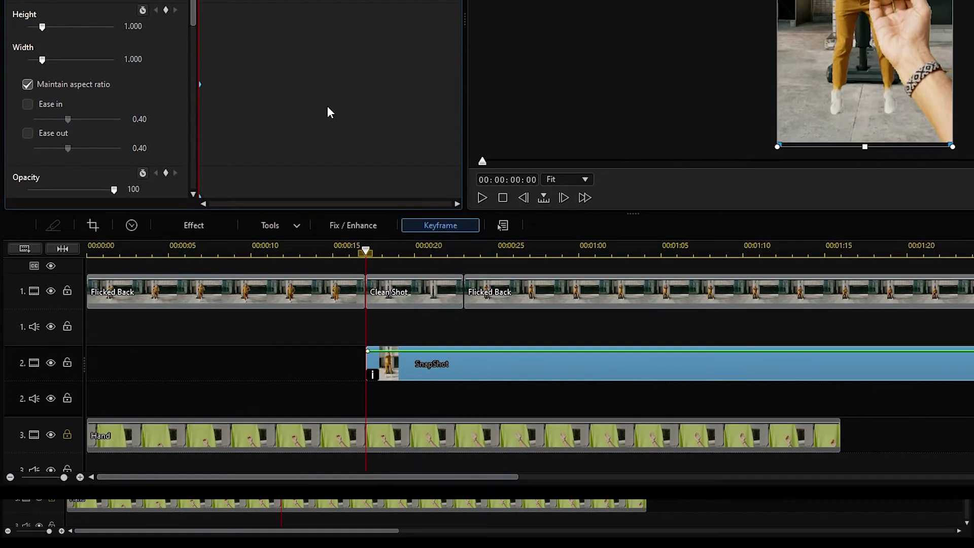
{"action": "left_click_drag", "start_coordinate": [366, 430], "coordinate": [463, 430]}
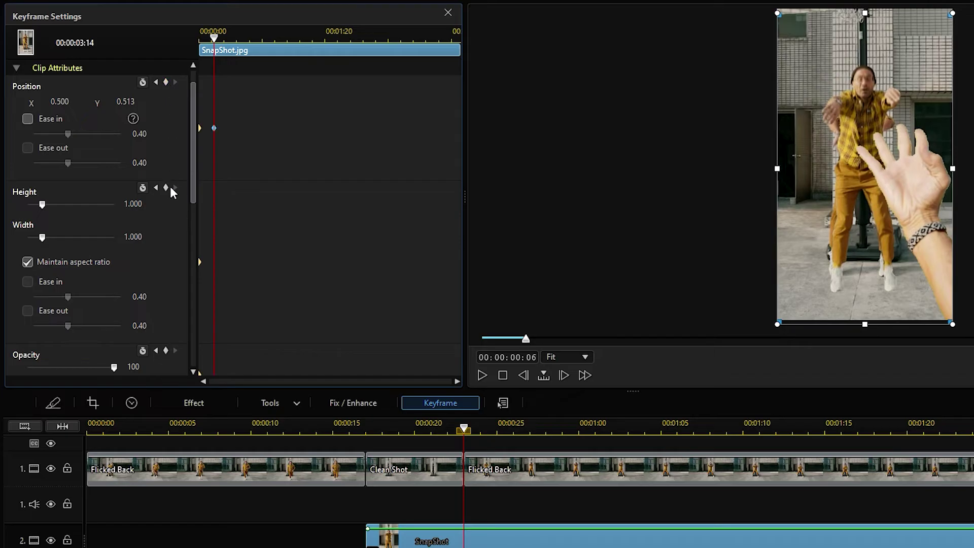
{"action": "left_click", "coordinate": [165, 188]}
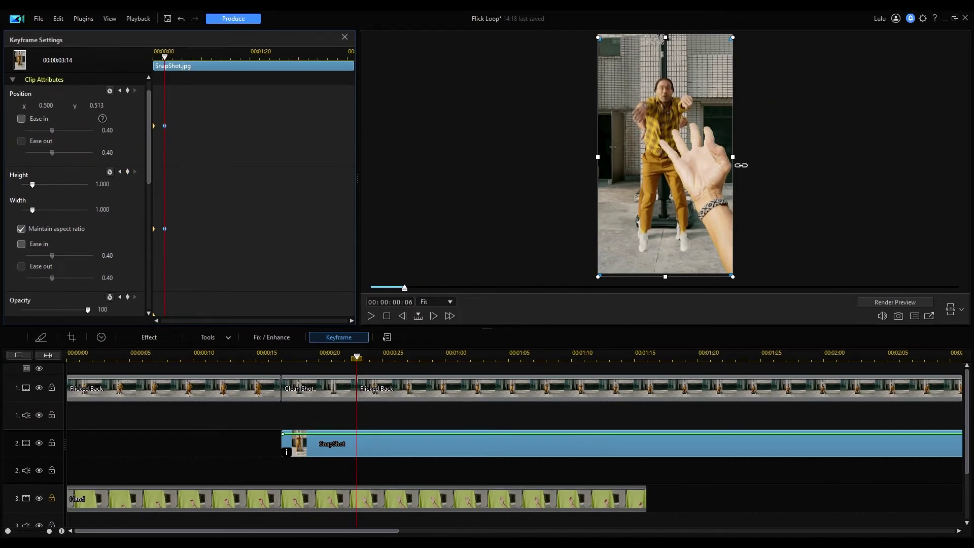
{"action": "left_click_drag", "start_coordinate": [724, 157], "coordinate": [700, 150]}
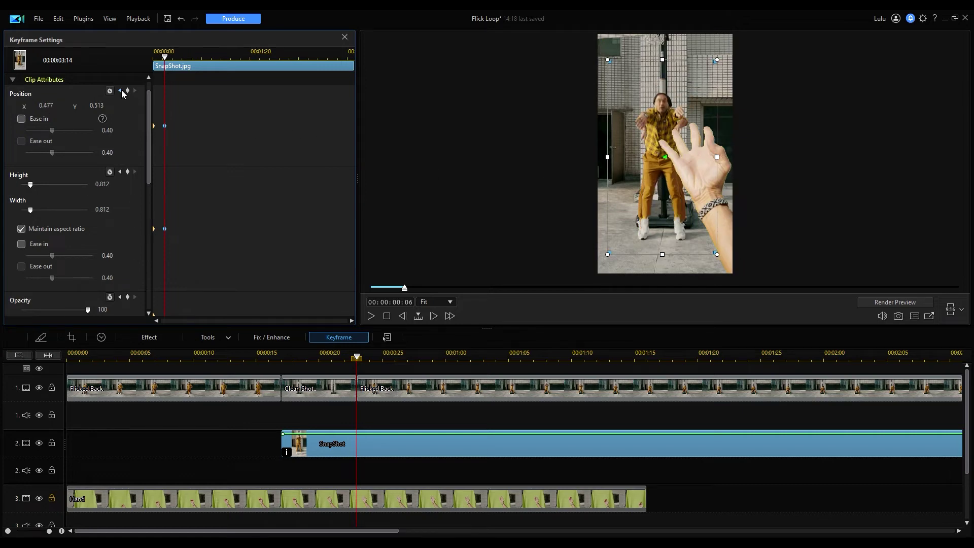
{"action": "left_click", "coordinate": [121, 92]}
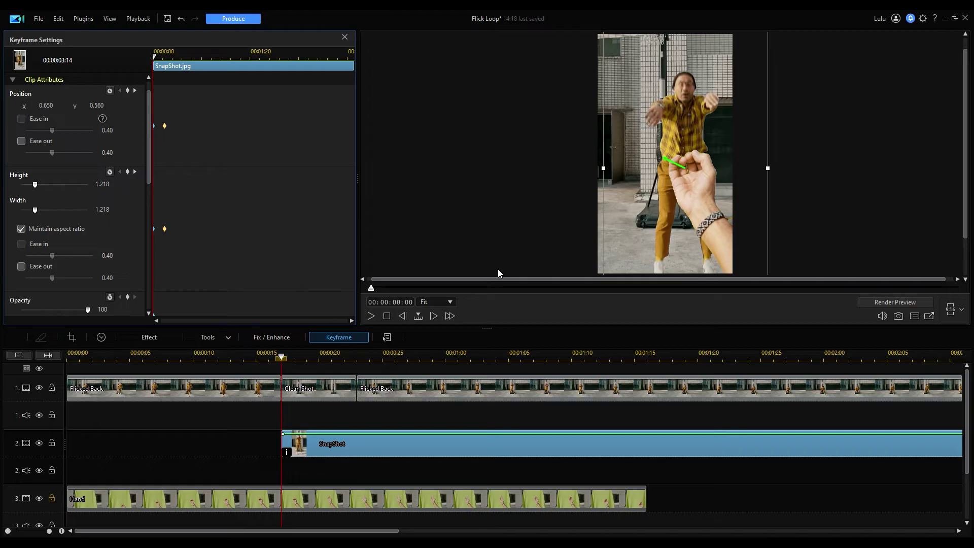
{"action": "left_click", "coordinate": [357, 358]}
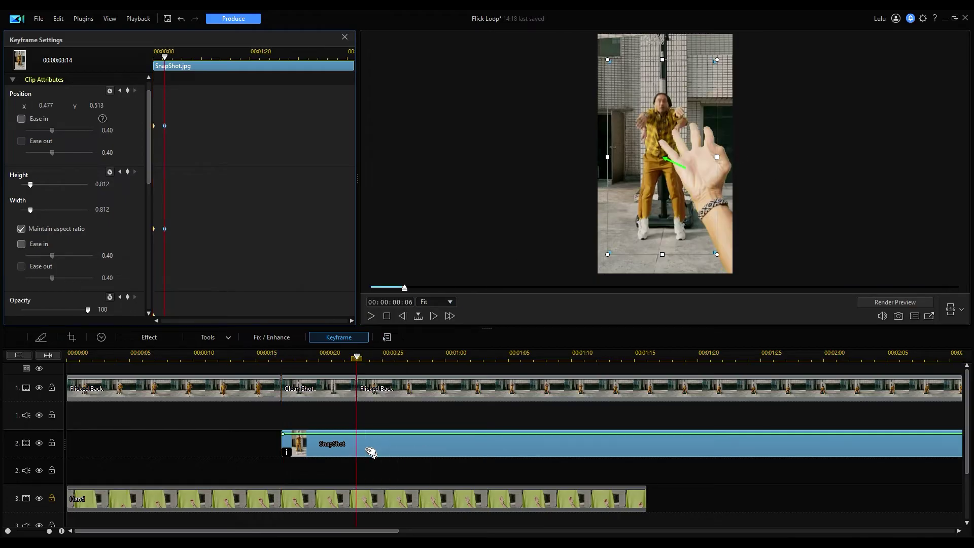
{"action": "key", "text": "ctrl+t"}
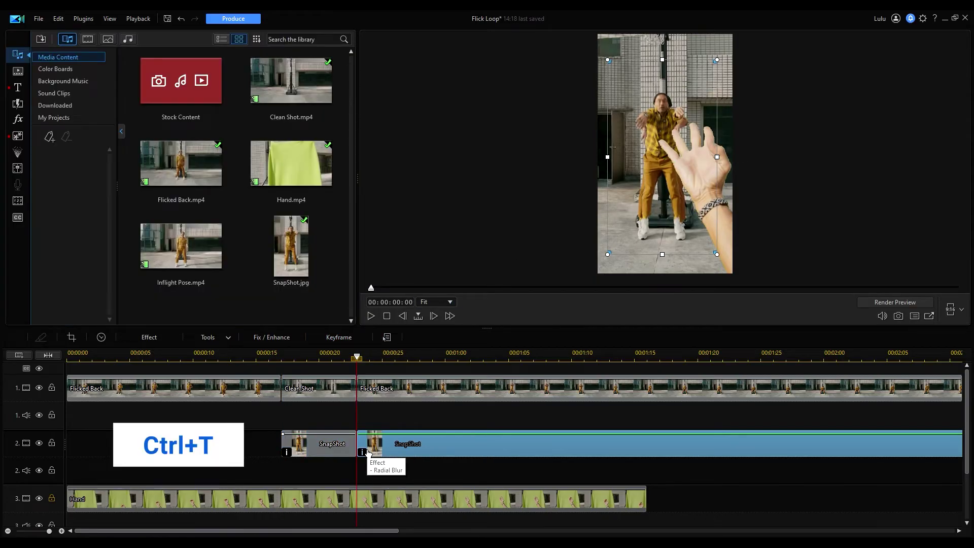
- Delete SnapShot's trailing piece and play back the edit
{"action": "key", "text": "Delete"}
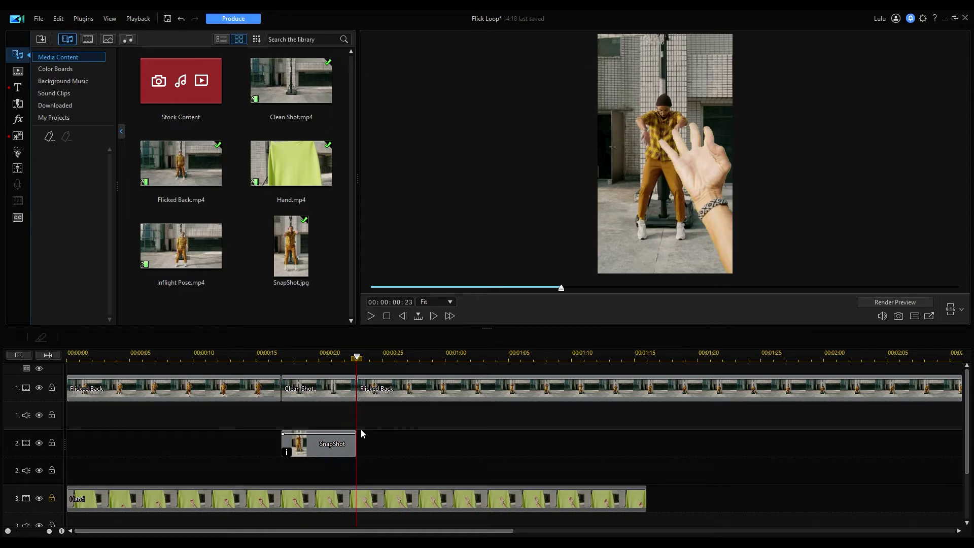
{"action": "left_click_drag", "start_coordinate": [250, 352], "coordinate": [256, 353]}
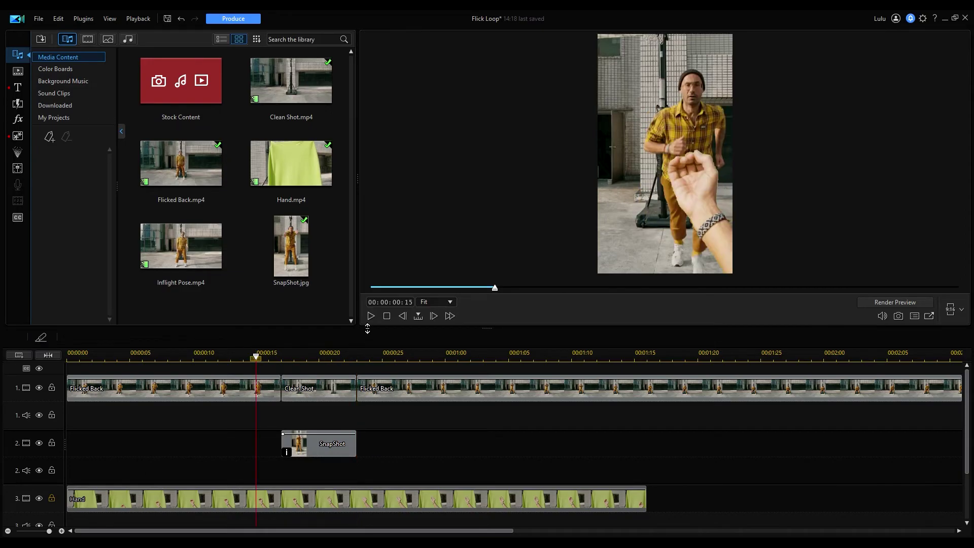
{"action": "left_click", "coordinate": [370, 316]}
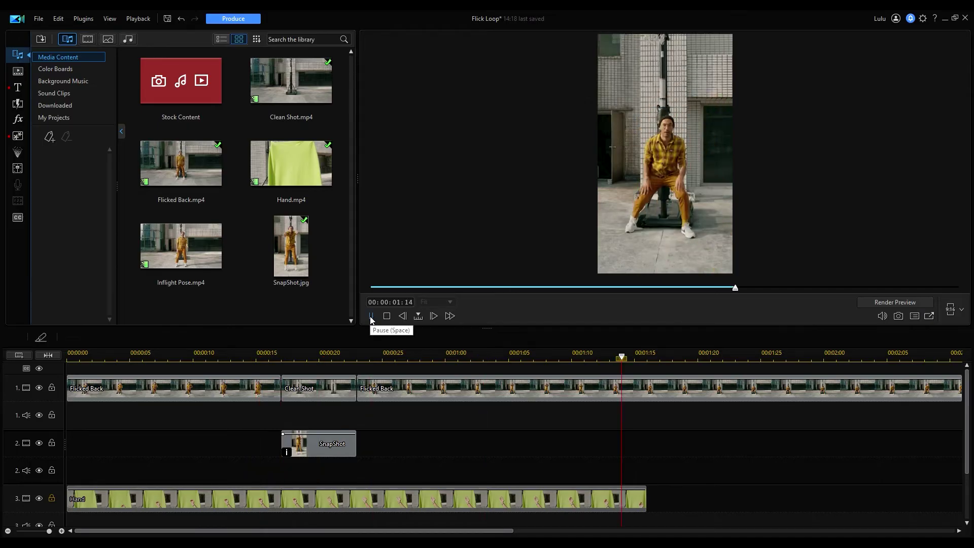
{"action": "left_click", "coordinate": [260, 354]}
- Trim Clean Shot's end with Trim and Move All Clips so later clips close up
{"action": "left_click", "coordinate": [312, 388]}
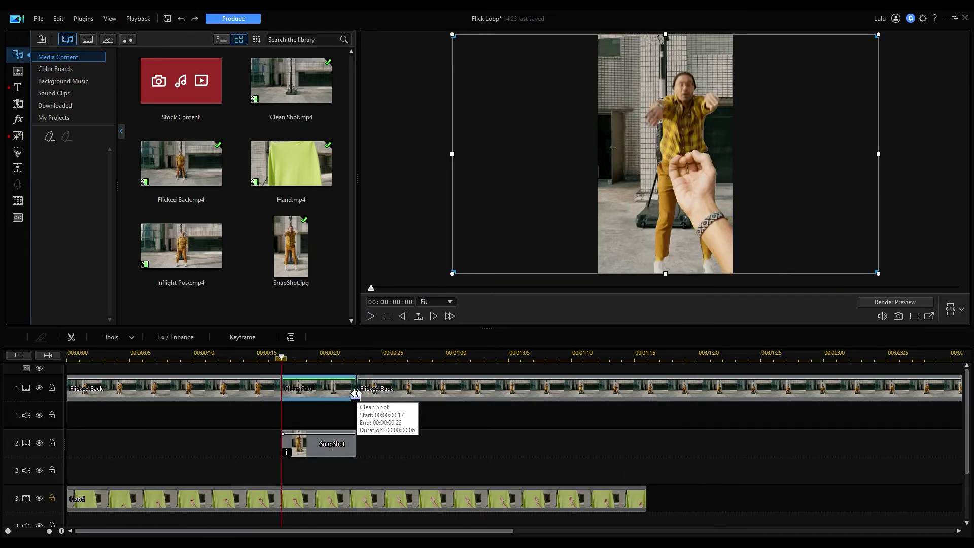
{"action": "left_click_drag", "start_coordinate": [343, 390], "coordinate": [332, 389]}
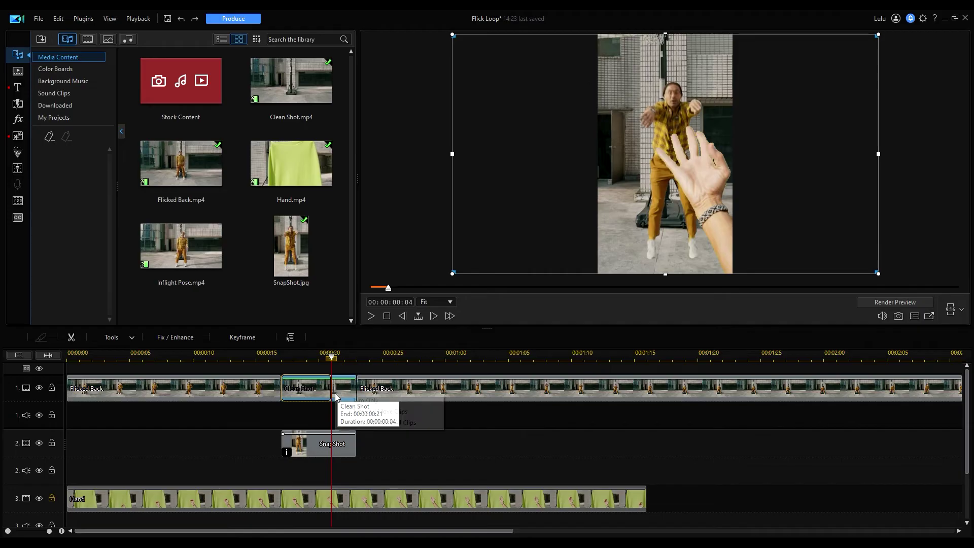
{"action": "left_click", "coordinate": [356, 422]}
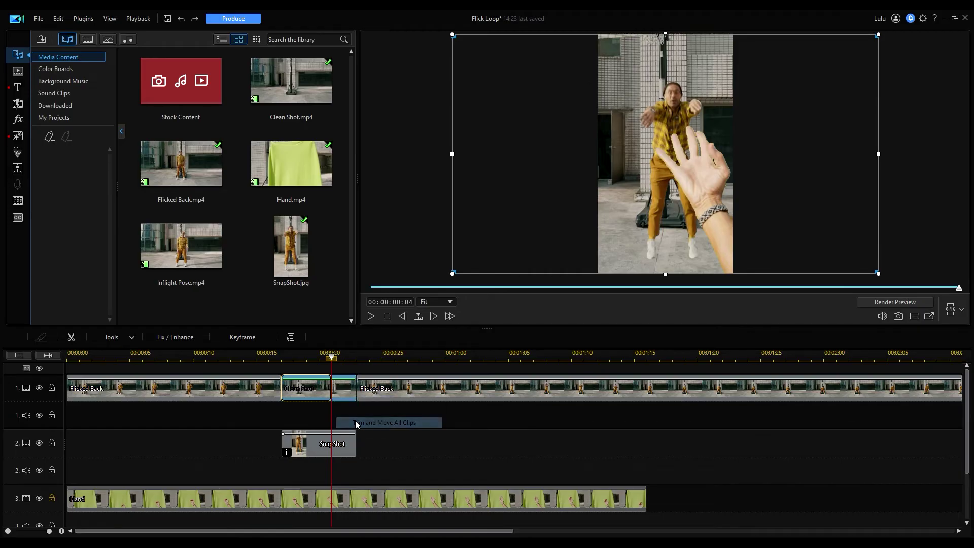
{"action": "left_click", "coordinate": [355, 444]}
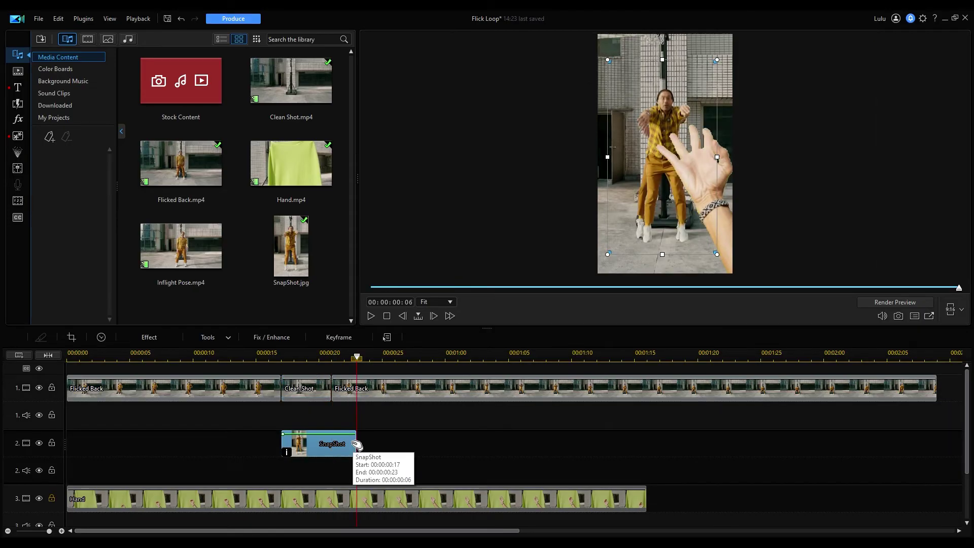
- Delete SnapShot's end keyframes, trim it to the playhead, and drag Gaussian Blur to the timeline
{"action": "left_click", "coordinate": [333, 341]}
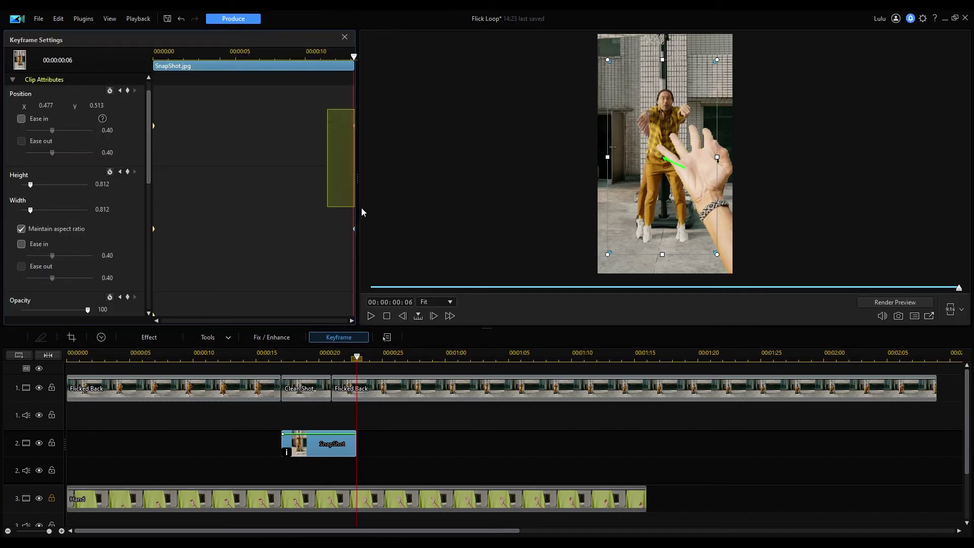
{"action": "left_click_drag", "start_coordinate": [361, 208], "coordinate": [362, 235]}
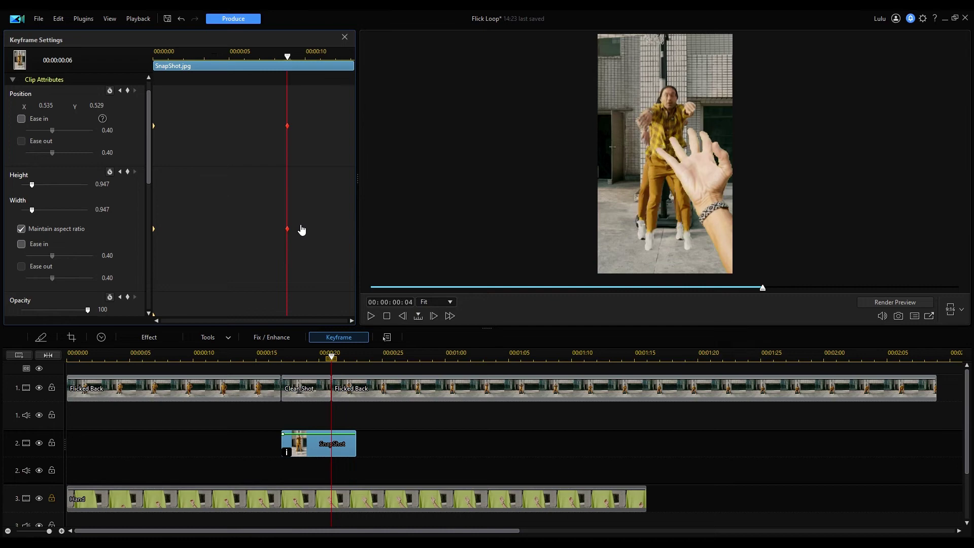
{"action": "key", "text": "Delete"}
{"action": "left_click_drag", "start_coordinate": [355, 447], "coordinate": [331, 445]}
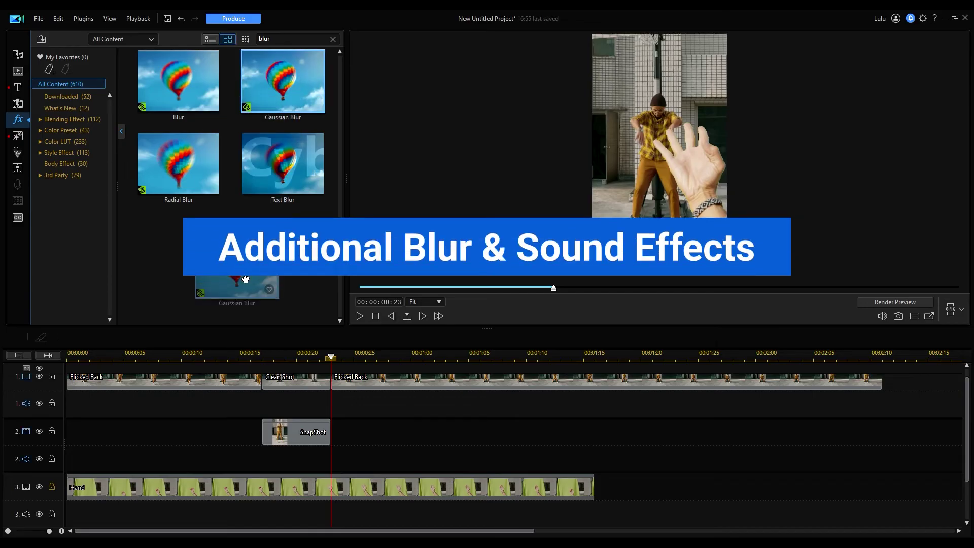
{"action": "mouse_move", "coordinate": [245, 279]}
{"action": "left_mouse_down"}
{"action": "mouse_move", "coordinate": [251, 414]}
{"action": "mouse_move", "coordinate": [269, 441]}
{"action": "left_mouse_up"}
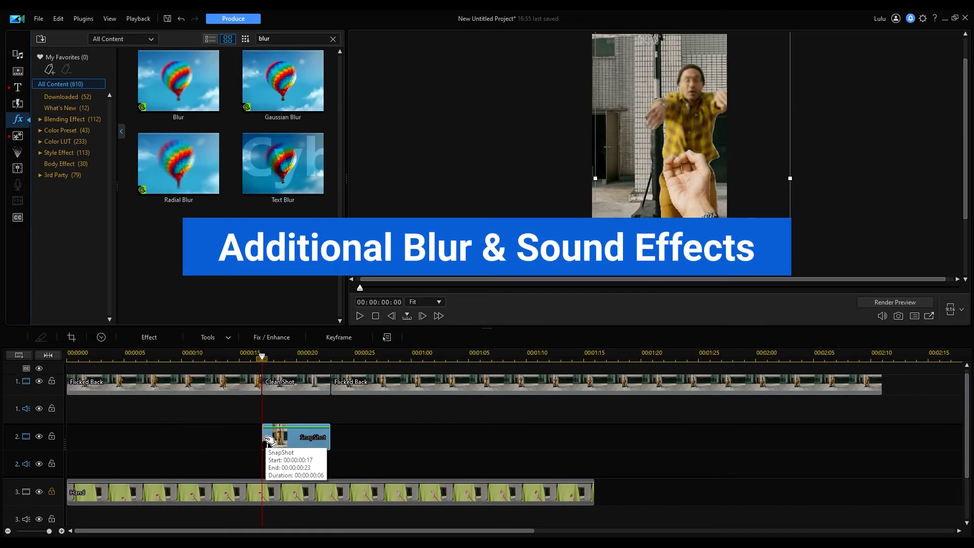